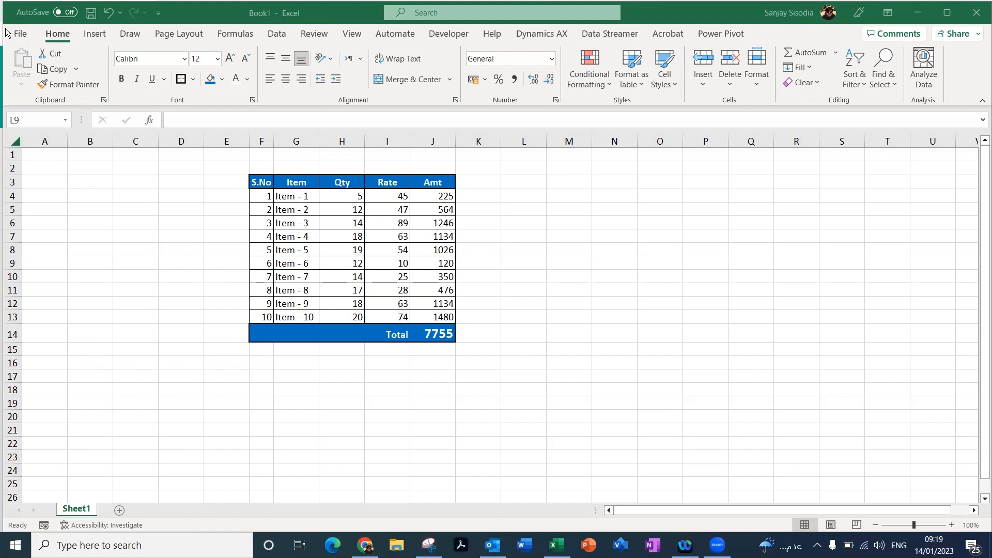
Look through the command groups of the ribbon for a Camera command, ending back at the Home commands
left_click(68, 33)
left_click(100, 35)
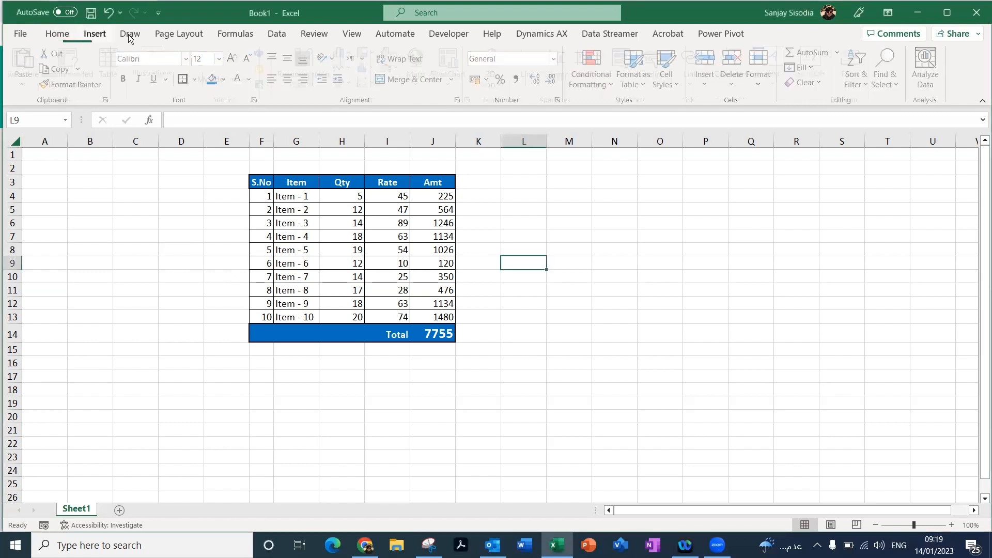
left_click(130, 34)
left_click(196, 35)
scroll(227, 35, "down", 3)
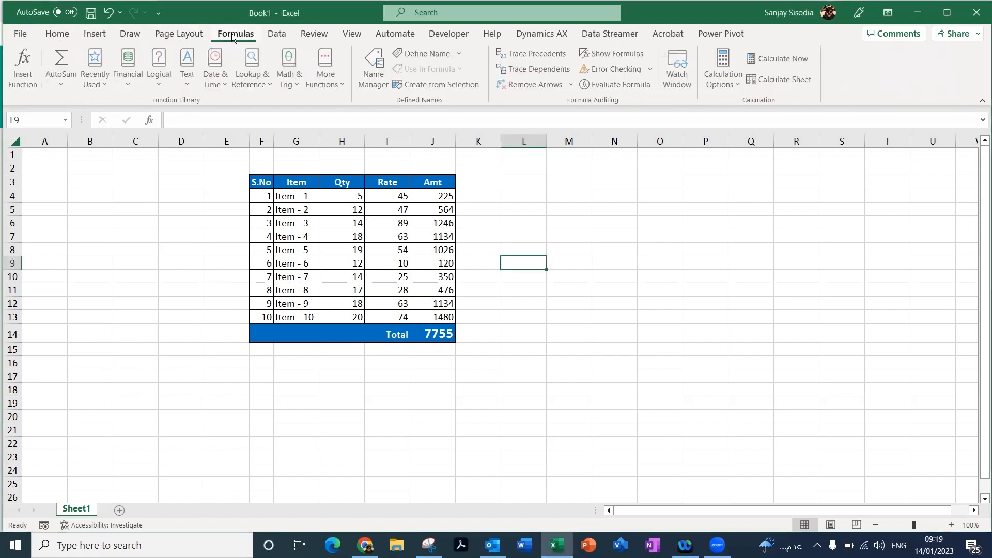
scroll(232, 36, "down", 3)
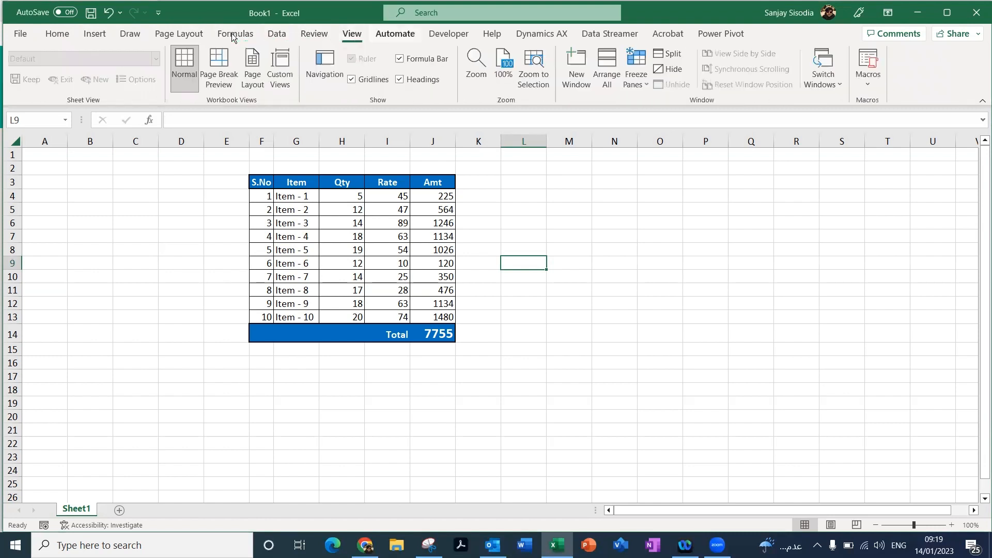
scroll(232, 36, "down", 3)
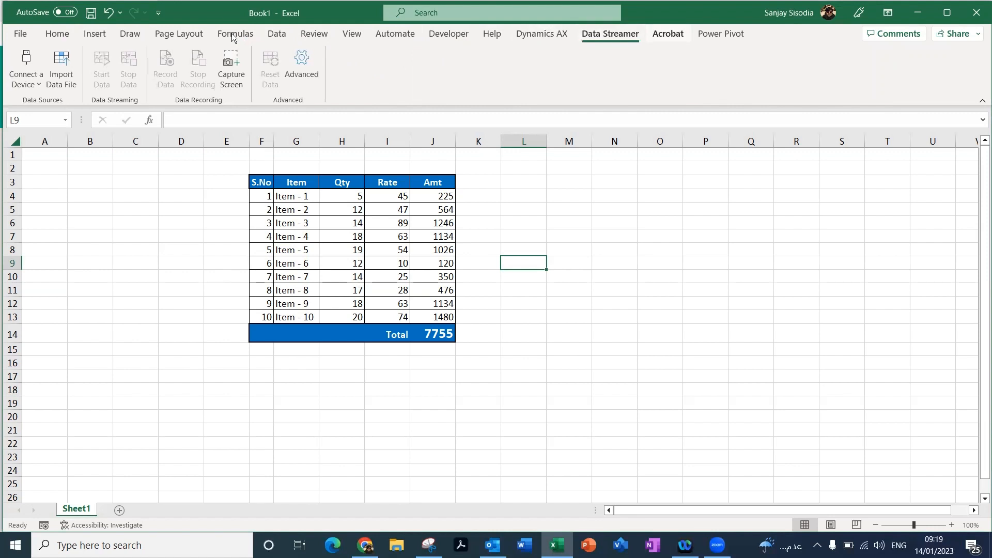
scroll(232, 36, "down", 2)
scroll(232, 36, "up", 3)
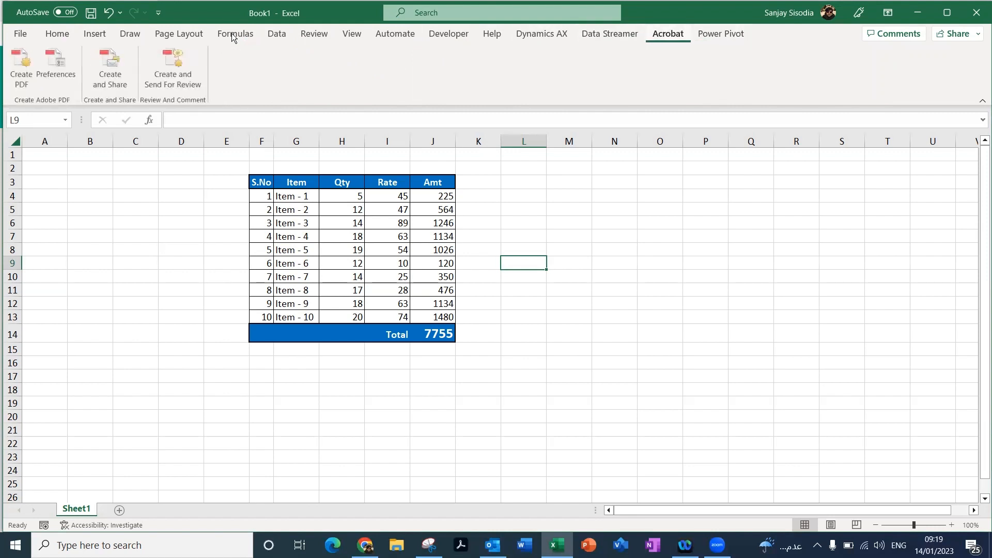
scroll(232, 36, "up", 3)
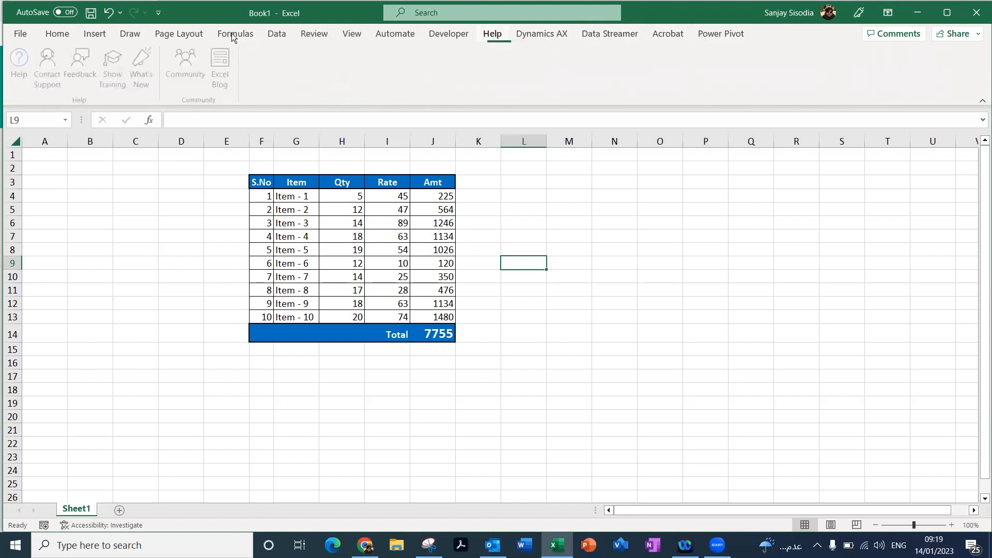
scroll(233, 36, "up", 2)
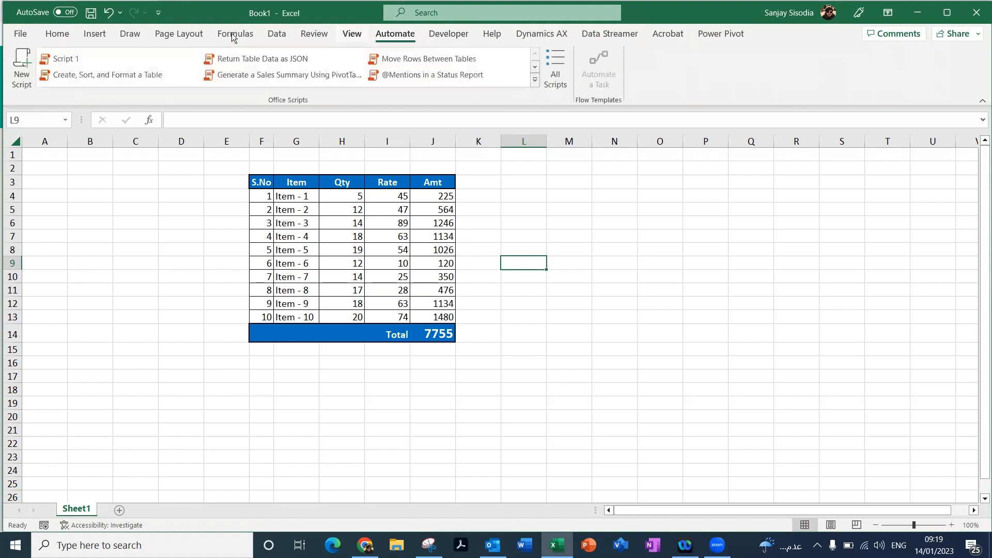
scroll(233, 37, "up", 3)
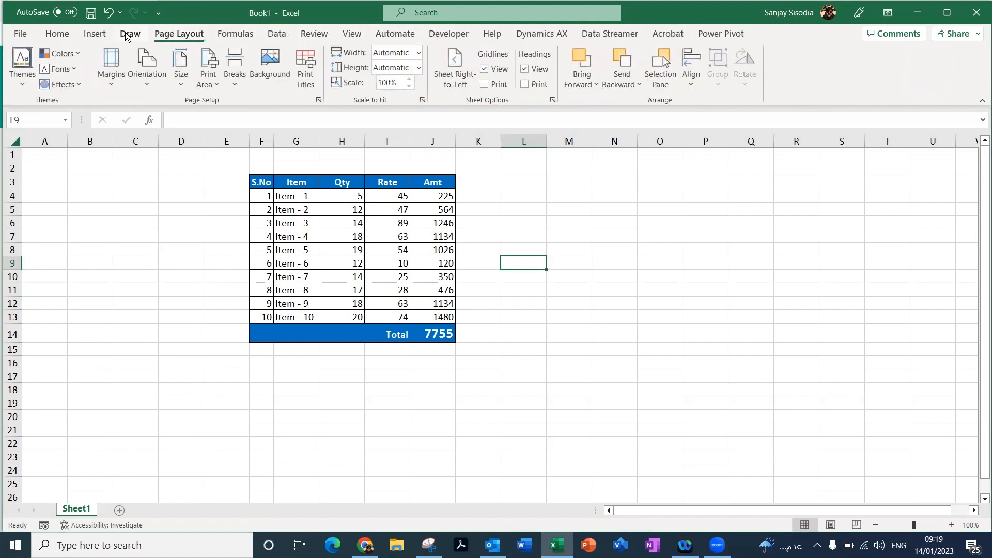
scroll(119, 36, "up", 2)
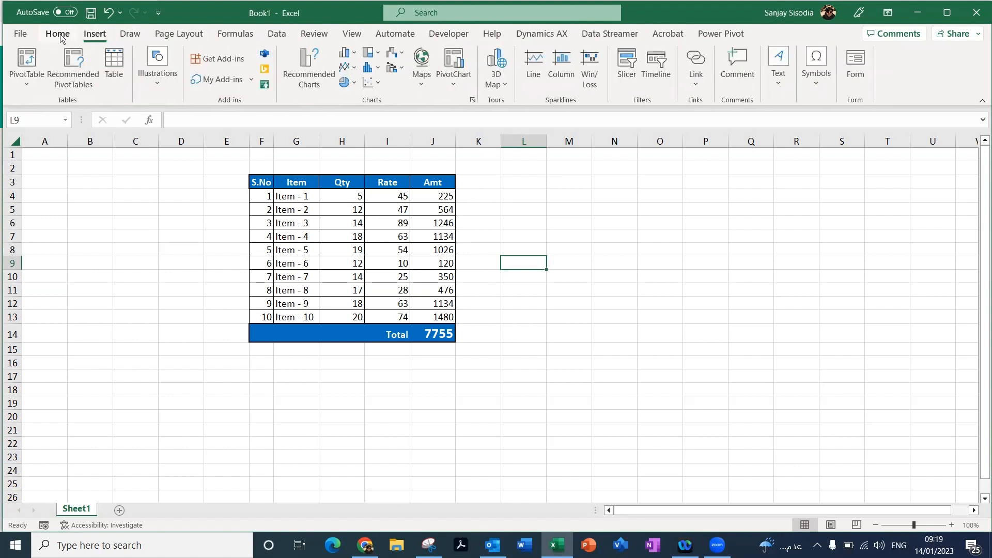
scroll(63, 40, "up", 1)
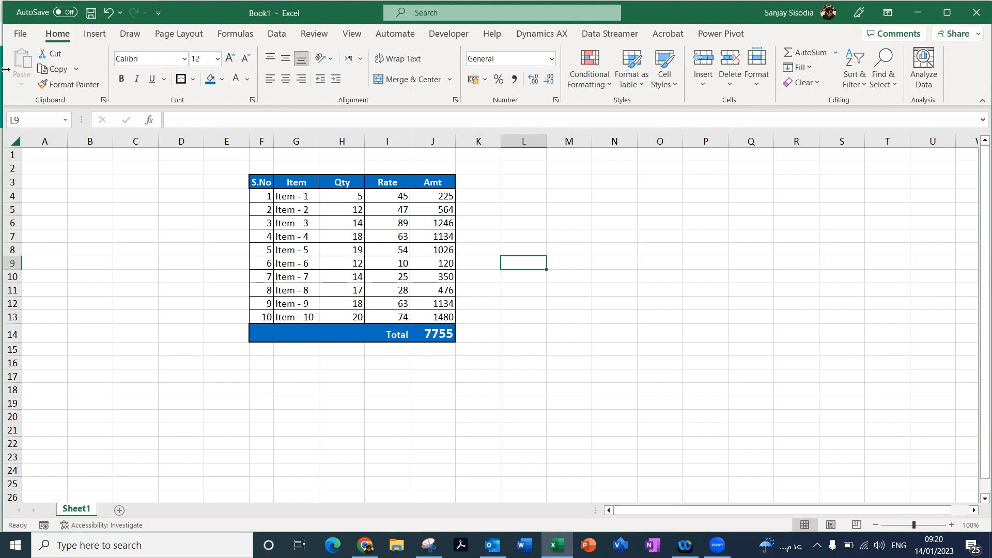
Open the ribbon customization options and show All Commands as the command source
left_click(21, 34)
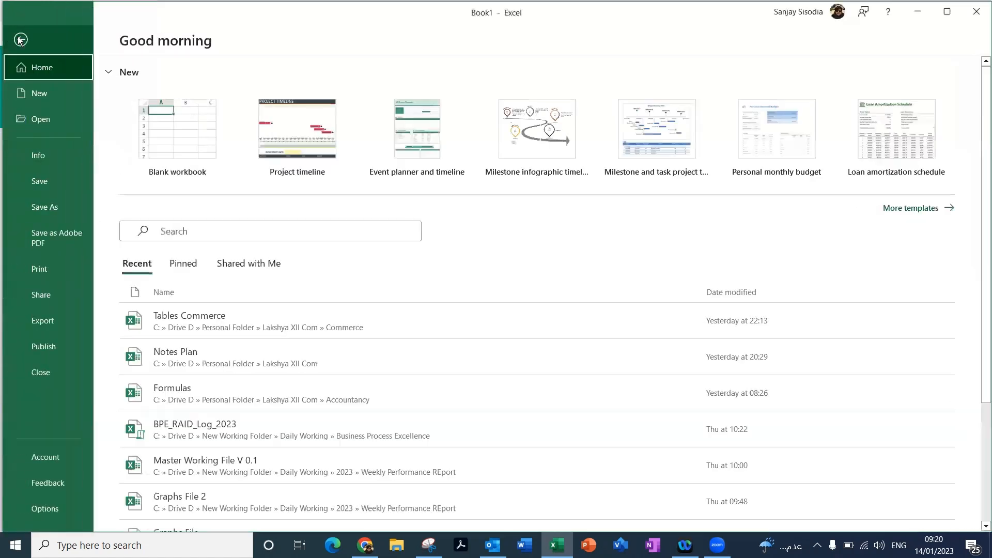
left_click(52, 511)
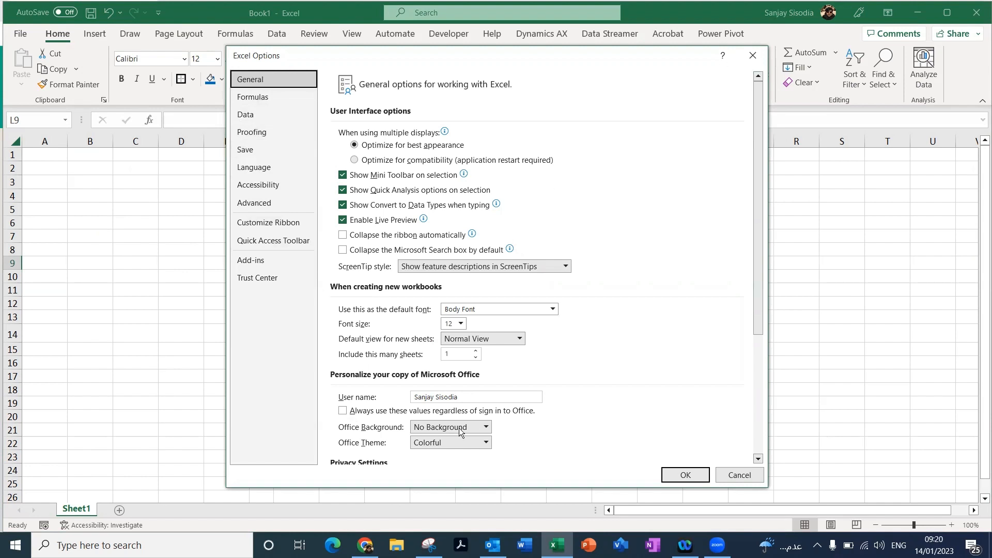
left_click(276, 226)
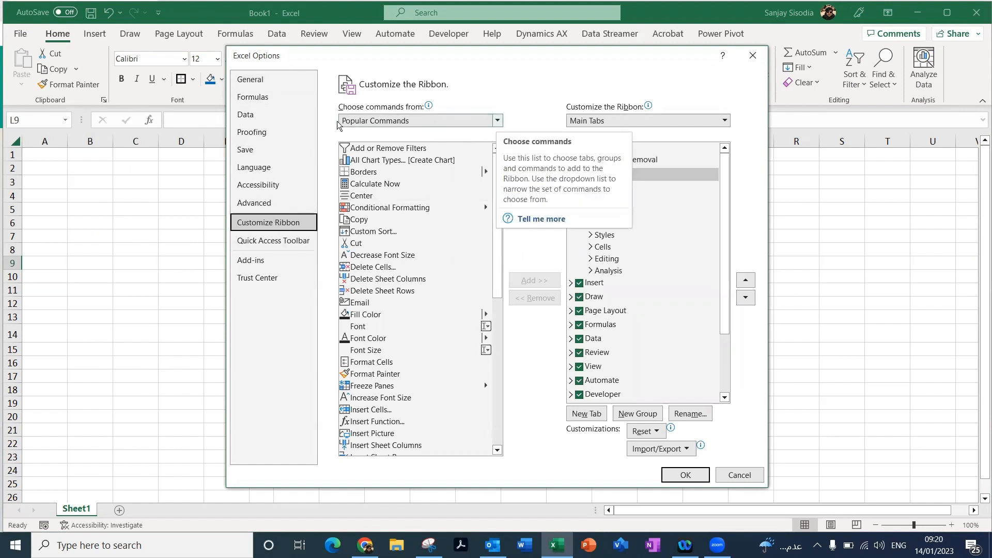
left_click(498, 122)
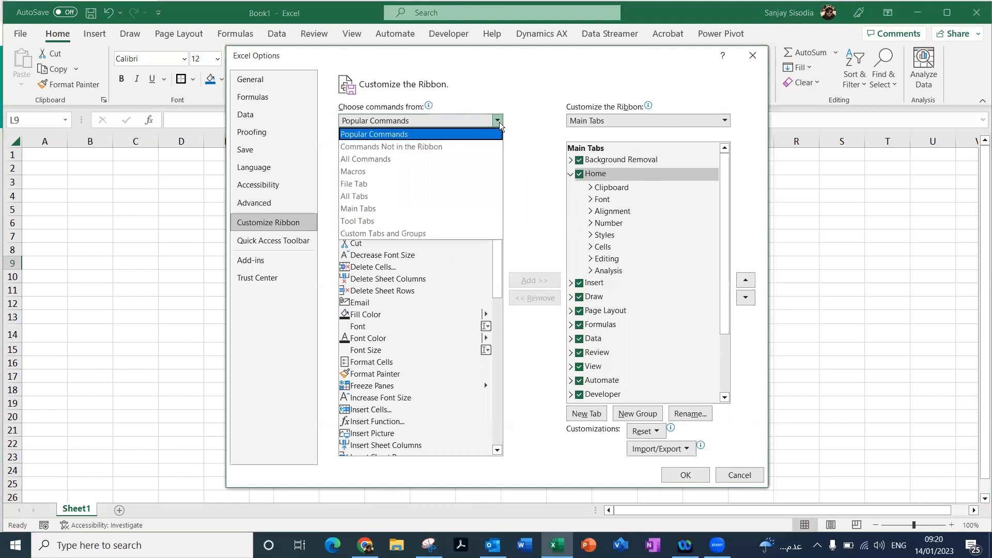
key("Escape")
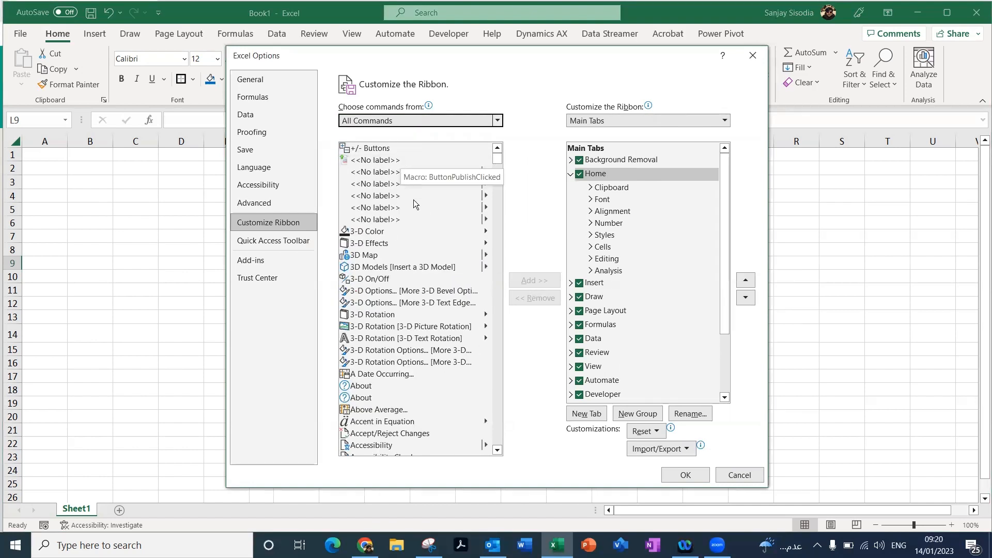
Find and select the Camera command among all available commands
scroll(423, 211, "down", 20)
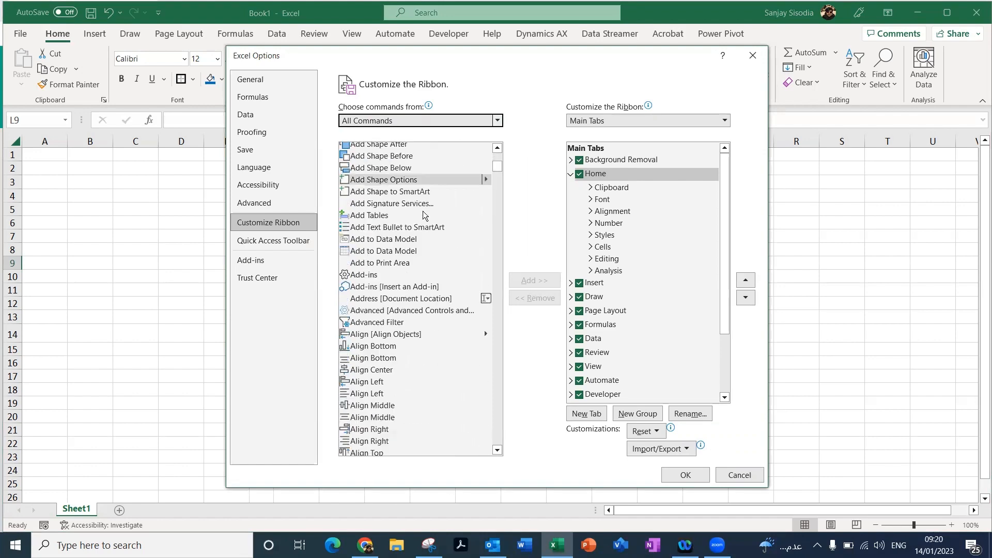
scroll(423, 214, "down", 10)
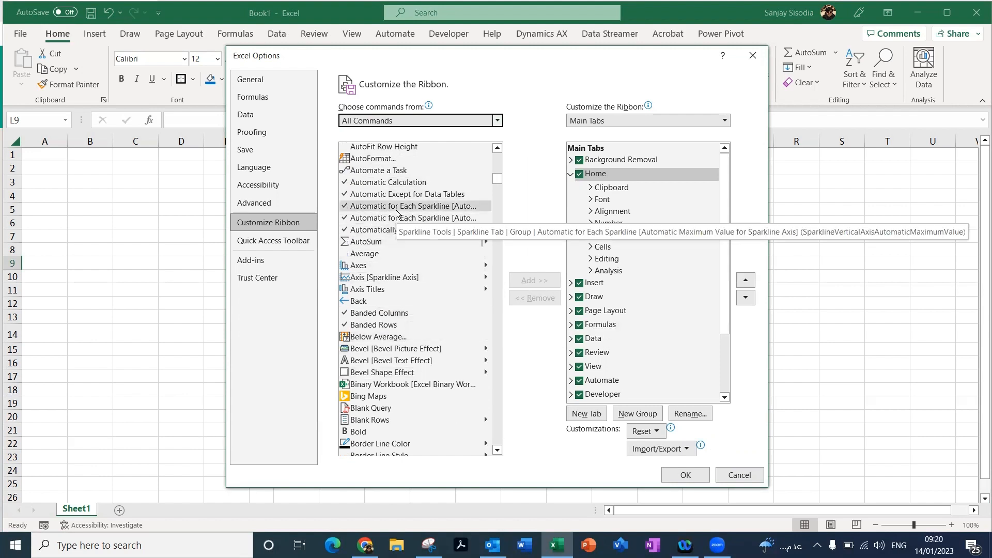
scroll(396, 213, "down", 10)
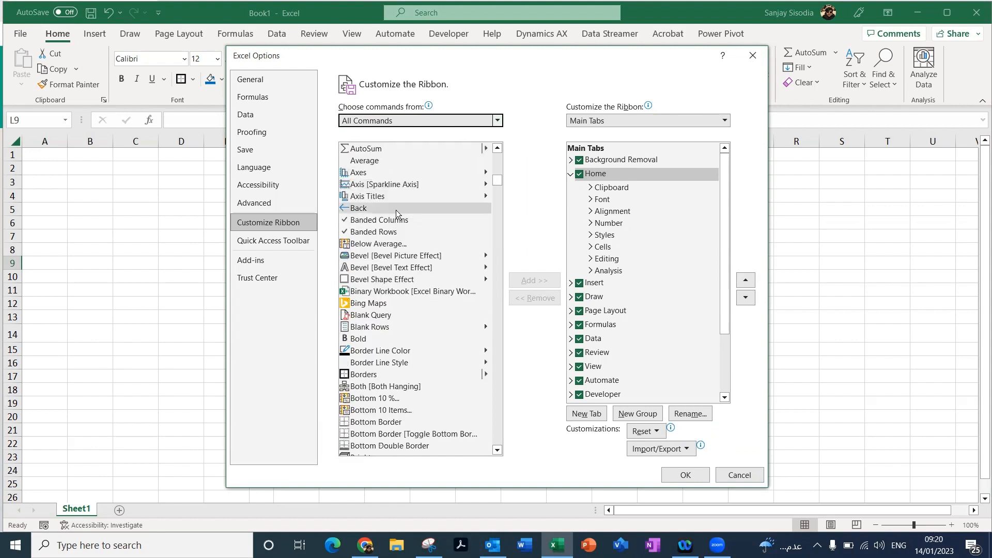
scroll(396, 213, "down", 6)
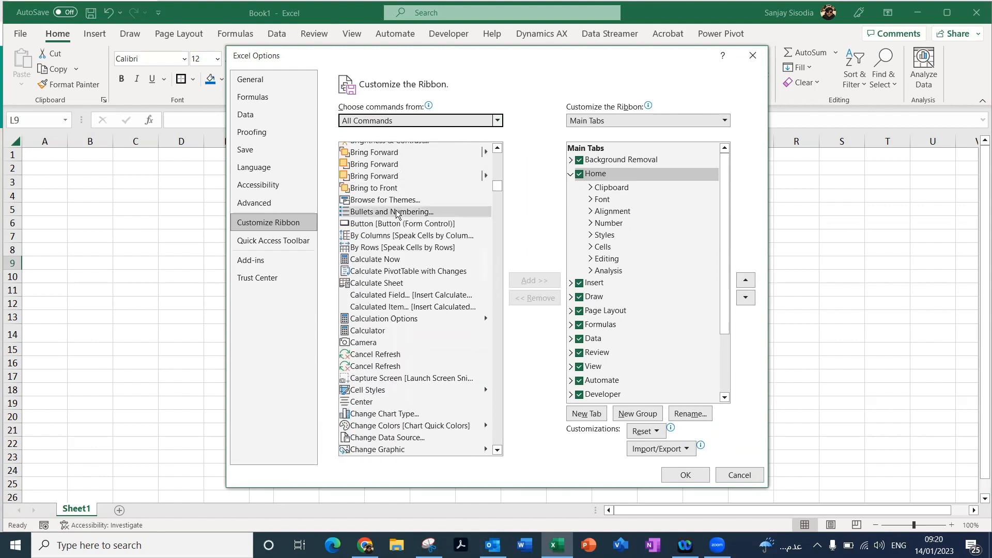
scroll(397, 212, "down", 4)
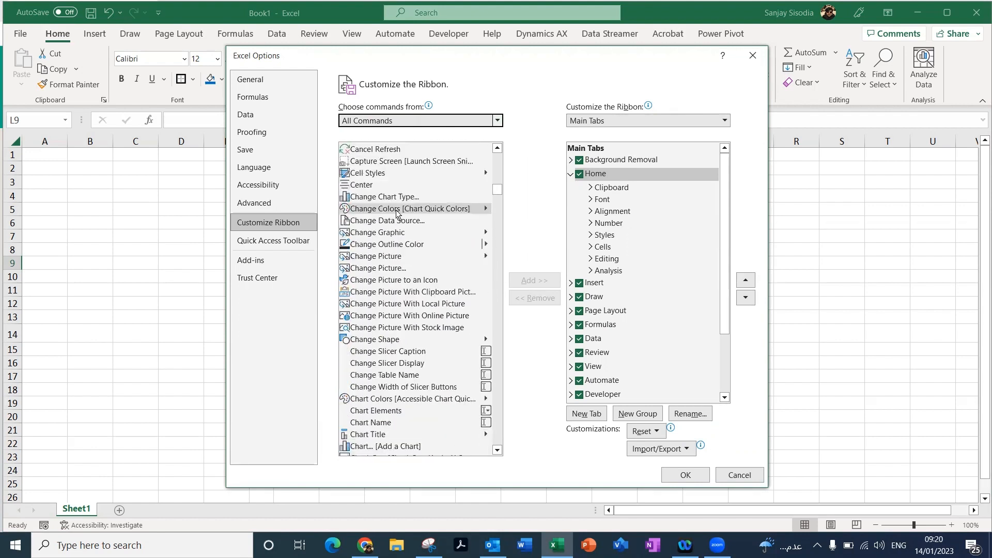
scroll(391, 216, "up", 4)
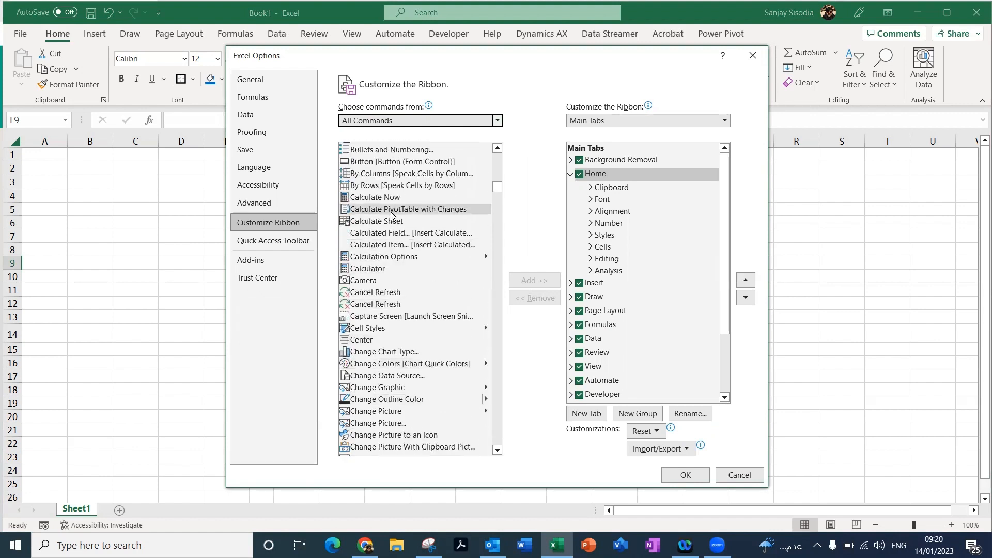
left_click(382, 280)
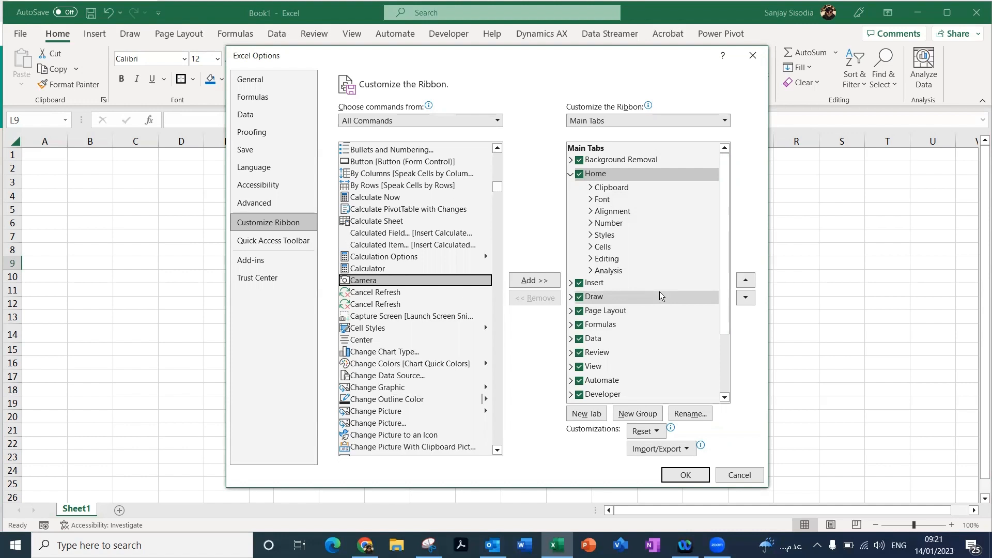
Create a new custom group directly after the Analysis group of the Home tab
left_click(571, 174)
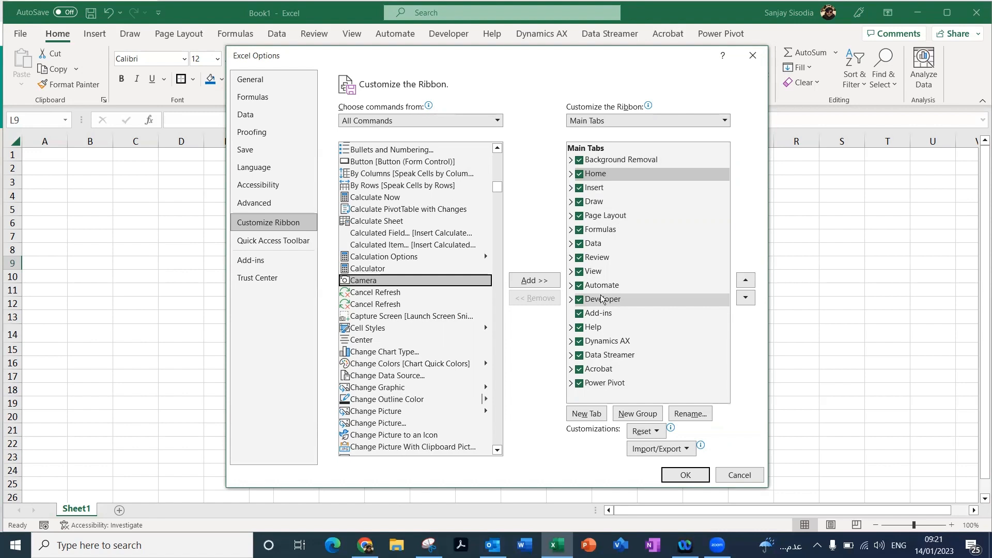
left_click(571, 174)
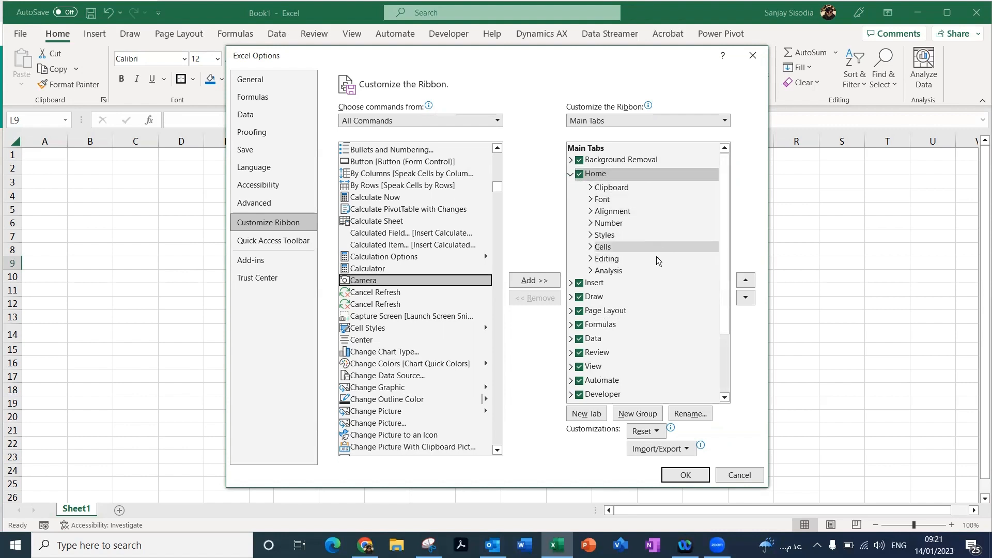
left_click(602, 271)
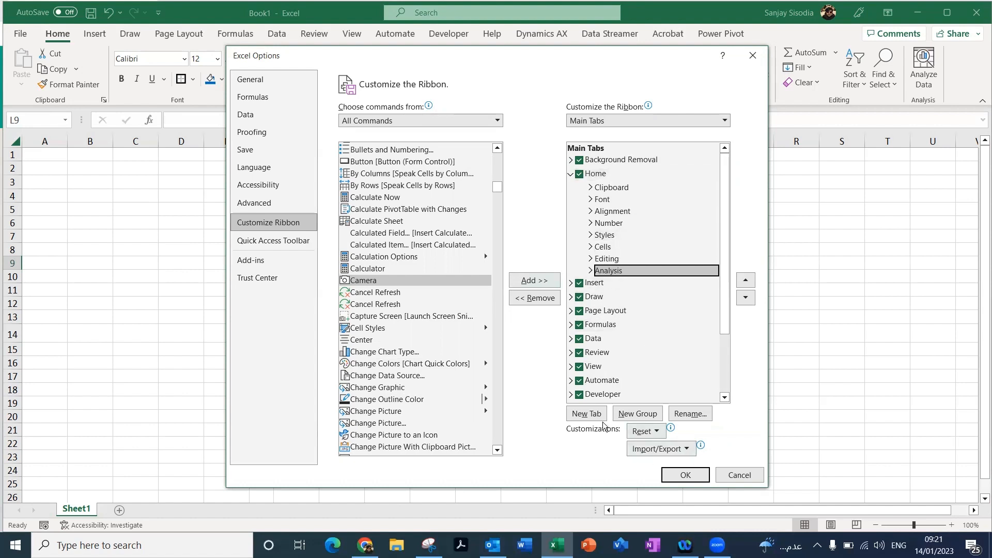
left_click(625, 416)
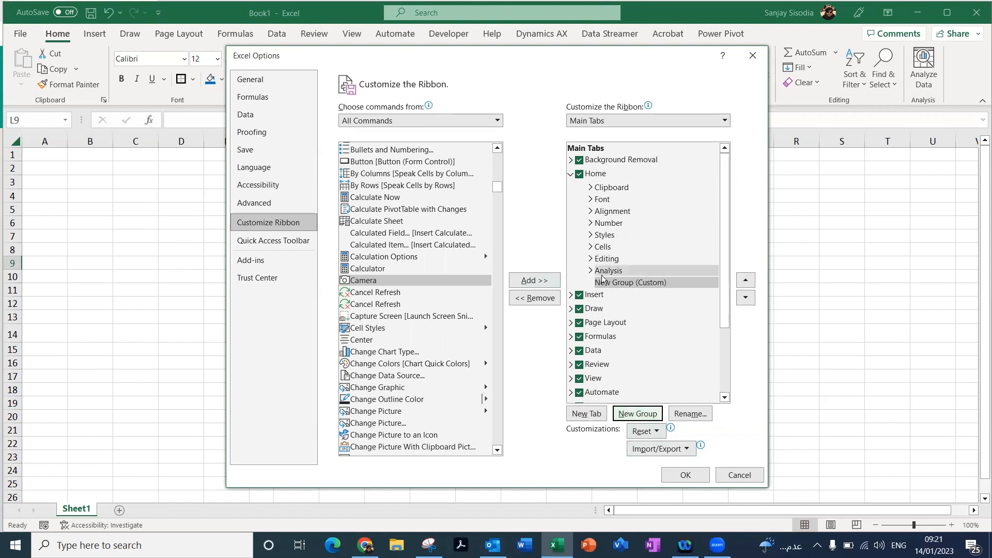
Rename the new custom group as Camera and give it the smiley face symbol
left_click(650, 282)
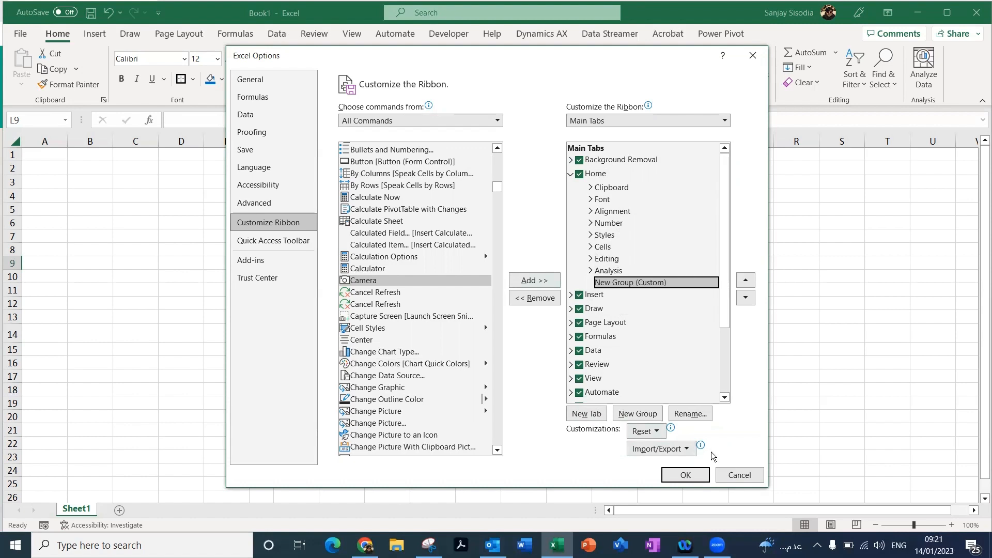
left_click(690, 413)
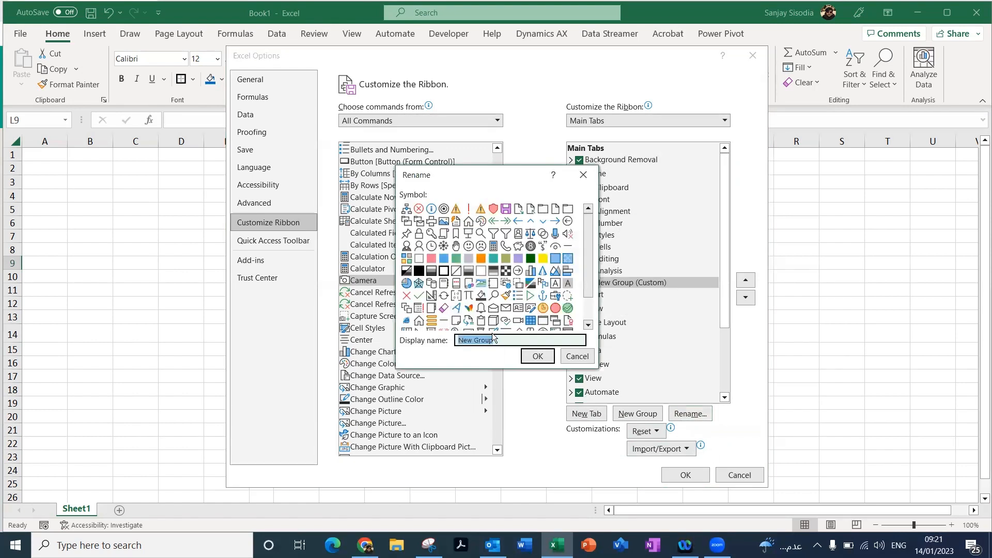
type("Camera")
mouse_move(590, 248)
left_mouse_down()
mouse_move(588, 297)
mouse_move(594, 233)
left_mouse_up()
left_click(468, 246)
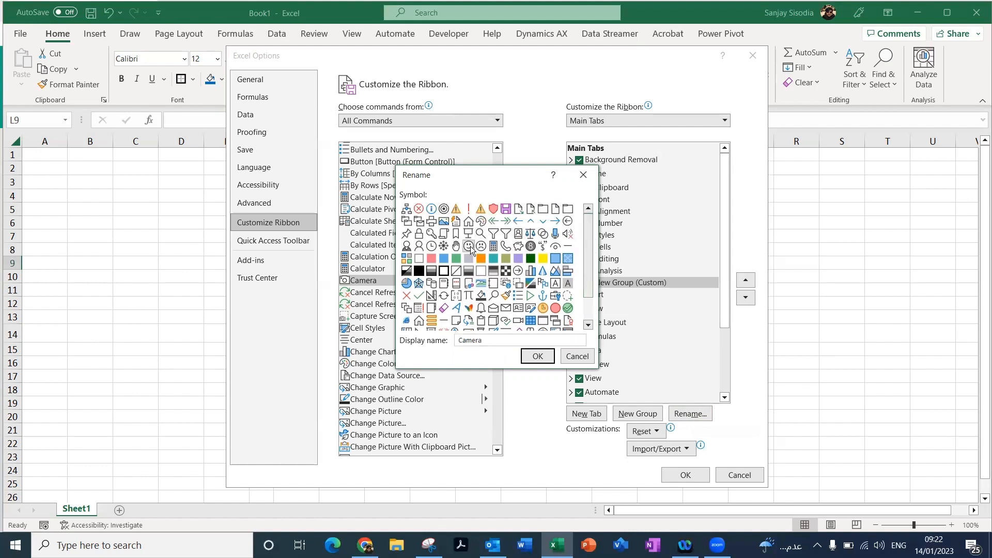
left_click(538, 357)
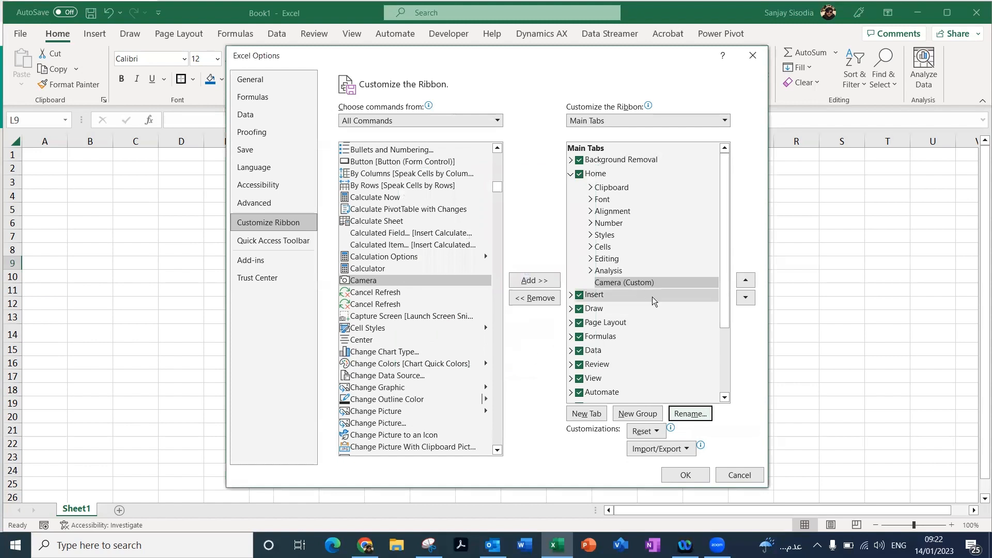
Add the Camera command to the custom Camera group and apply the ribbon customization
left_click(410, 280)
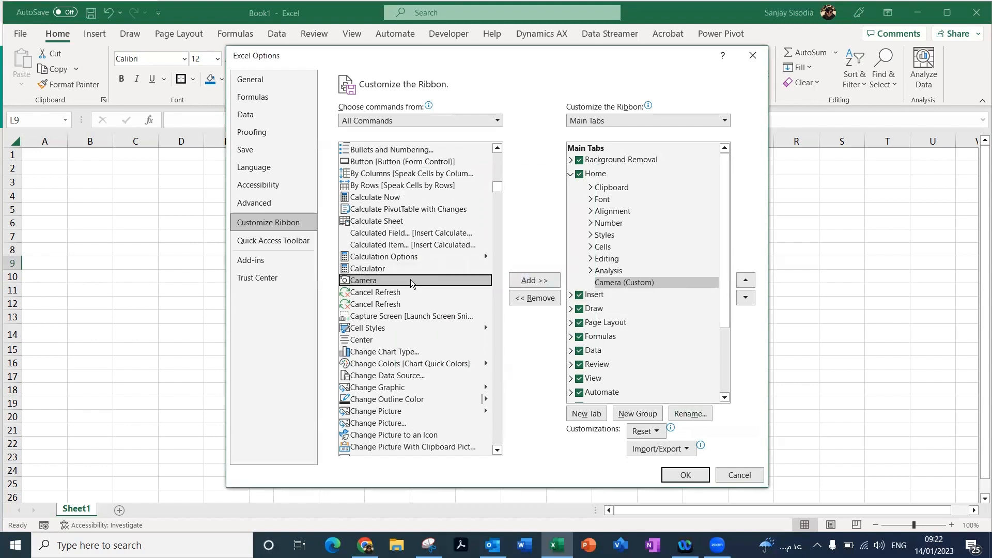
left_click(535, 281)
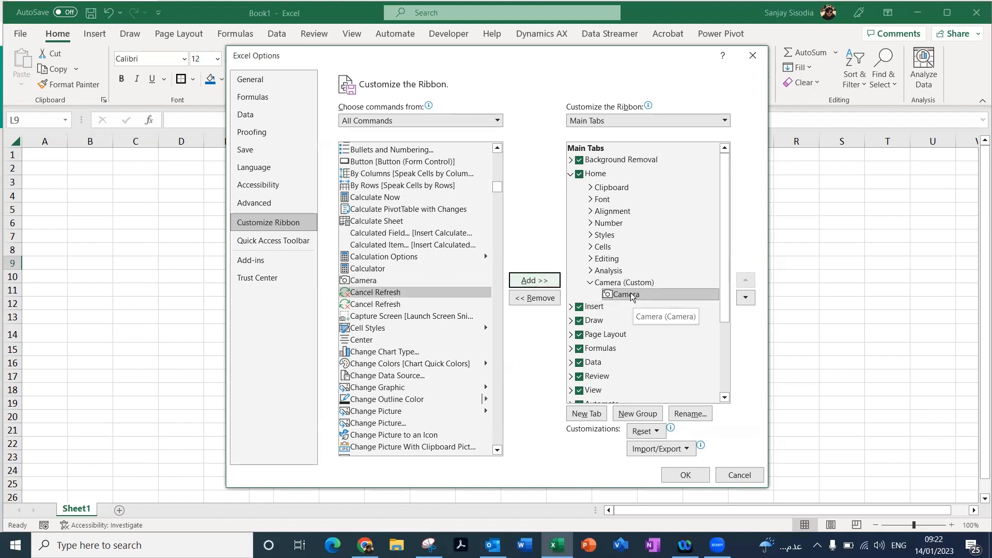
left_click(678, 478)
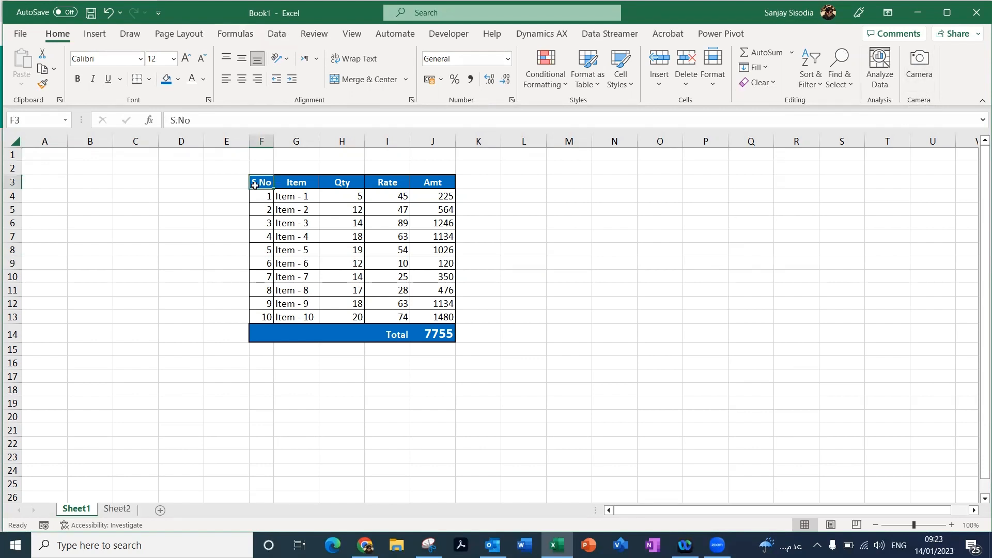
Capture the item table in F3:J14 on Sheet1, including its header and total row, with the Camera command
left_click(226, 177)
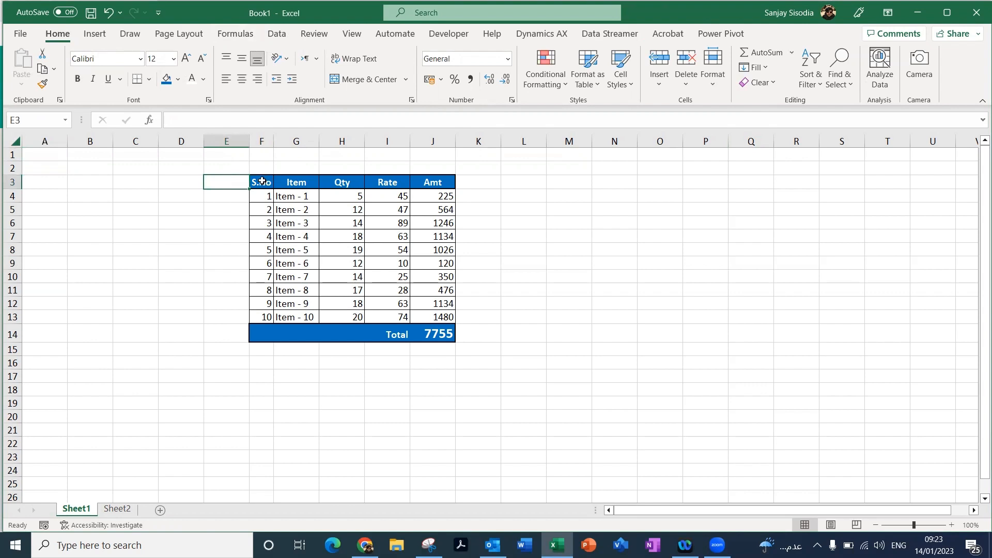
left_click_drag(259, 181, 447, 337)
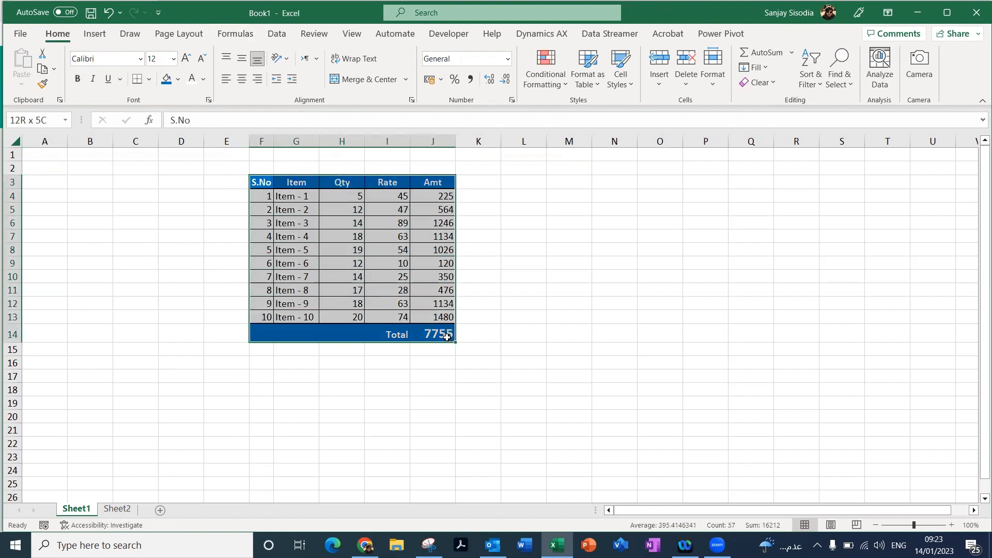
left_click_drag(447, 337, 447, 337)
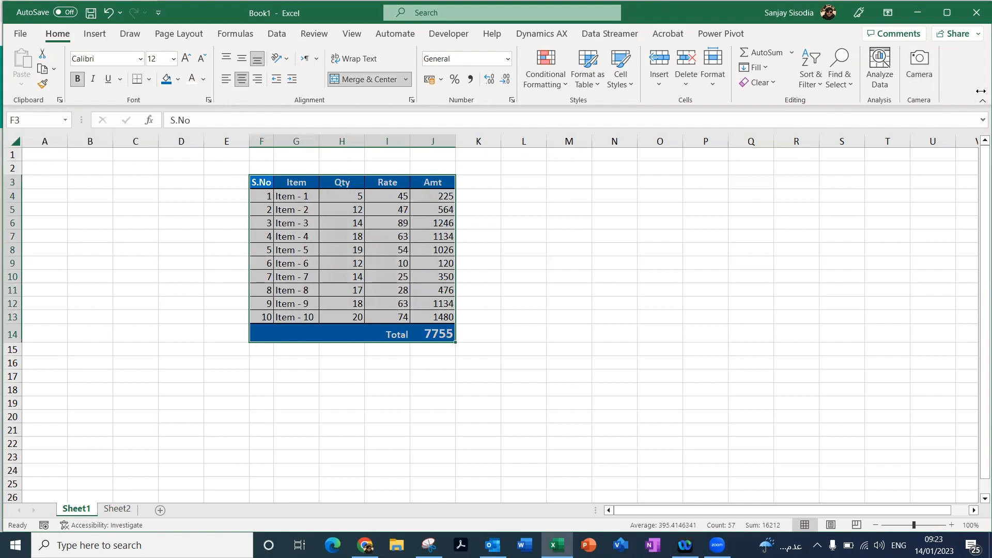
left_click(920, 72)
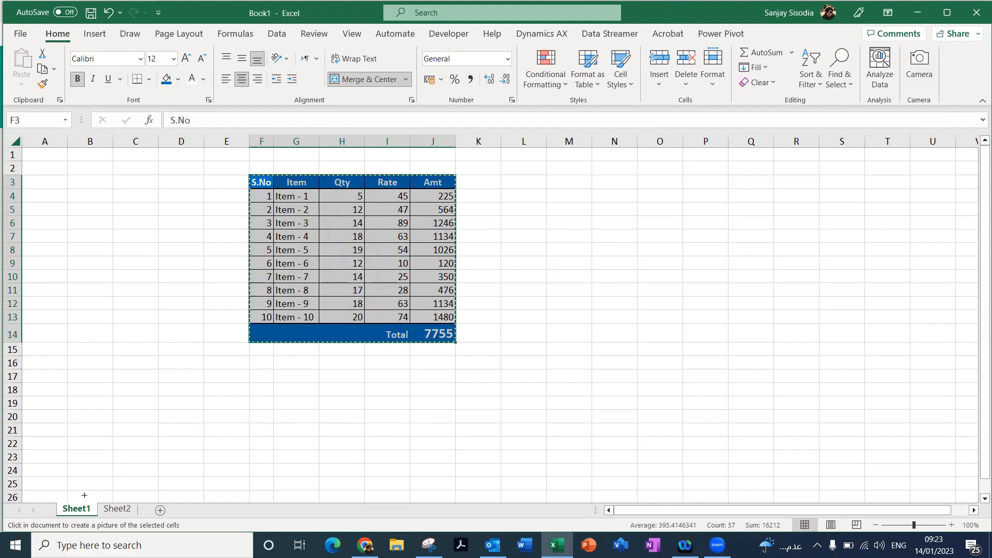
Place the captured table picture on Sheet2 and move it slightly up so it starts near cell G4
left_click(113, 509)
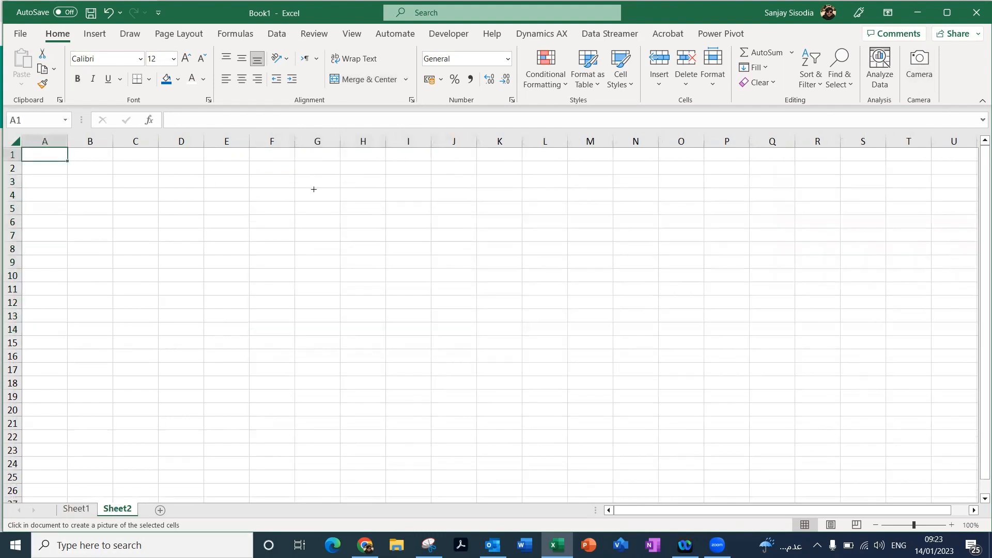
left_click(313, 208)
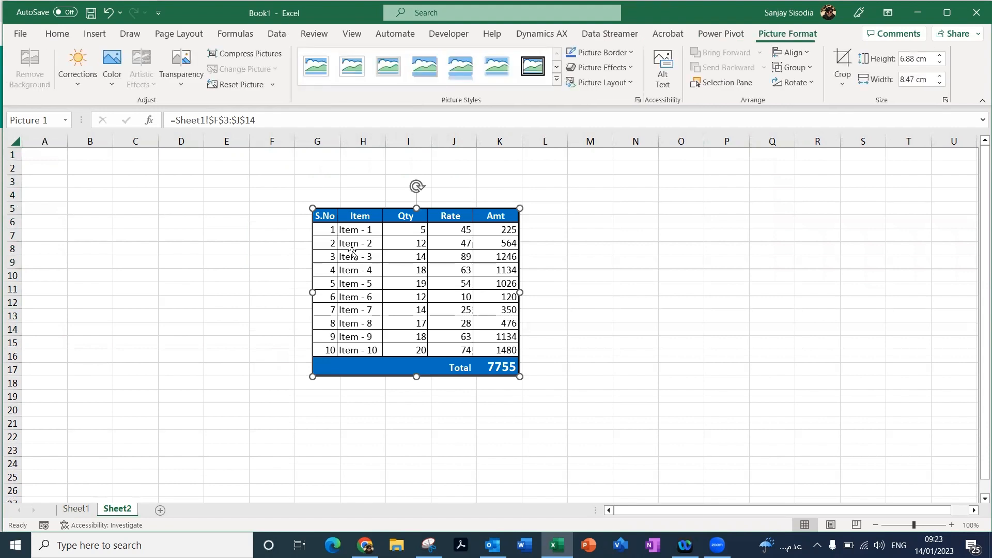
left_click(570, 310)
left_click_drag(420, 219, 429, 195)
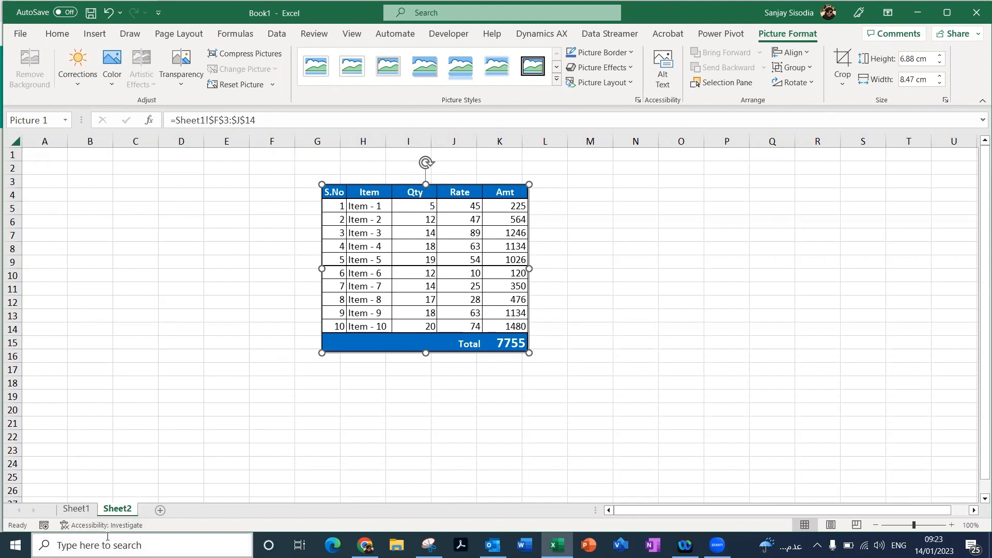
Set the quantity of Item - 1 on Sheet1 to 15 and check the linked picture on Sheet2
left_click(80, 510)
left_click(354, 198)
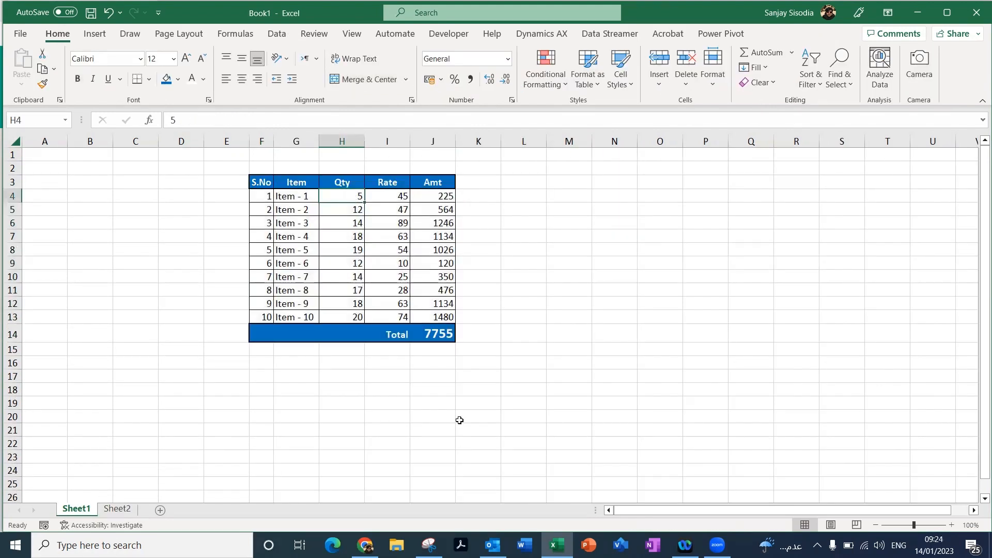
type("15")
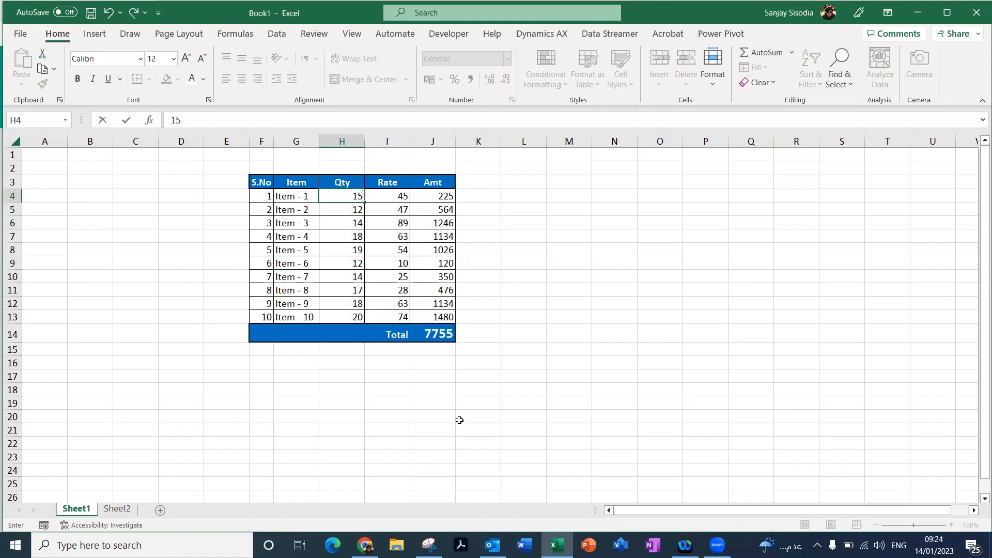
key("Return")
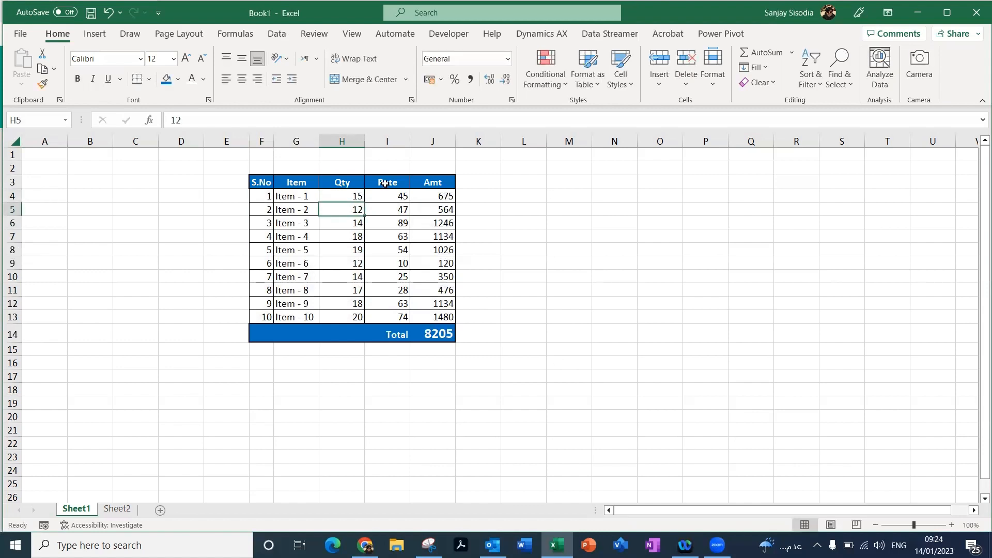
left_click(116, 509)
key("Escape")
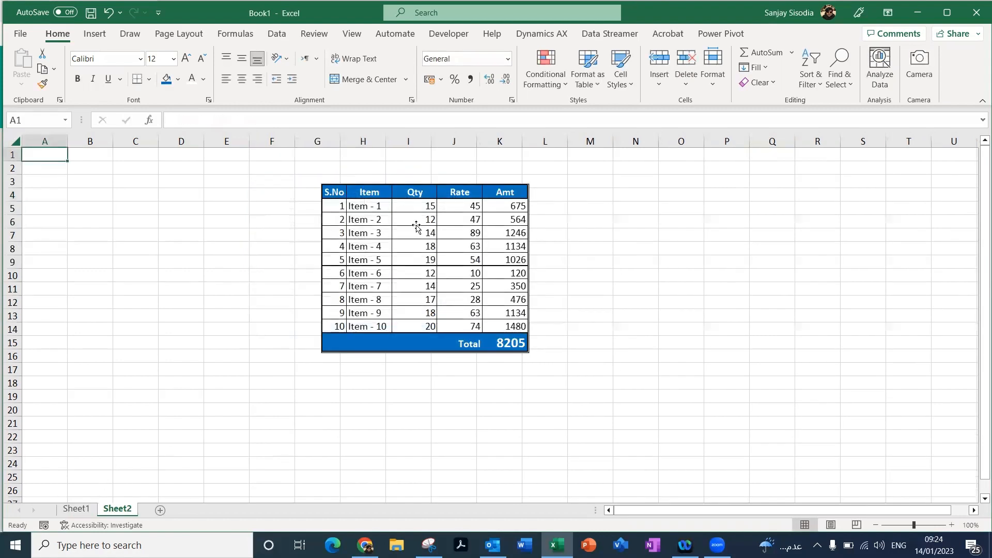
Set the quantity of Item - 10 on Sheet1 to 40 and check the linked picture on Sheet2
left_click(63, 511)
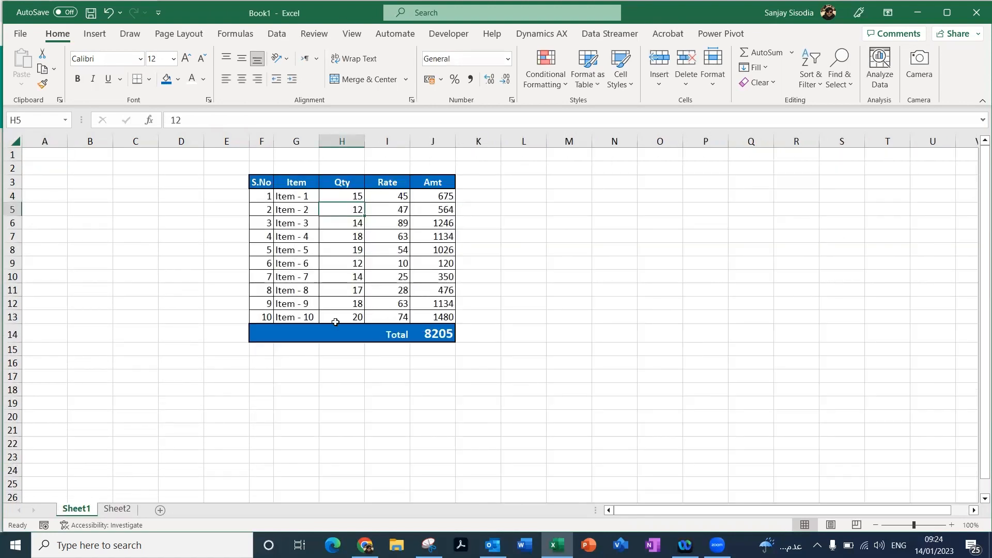
left_click(351, 311)
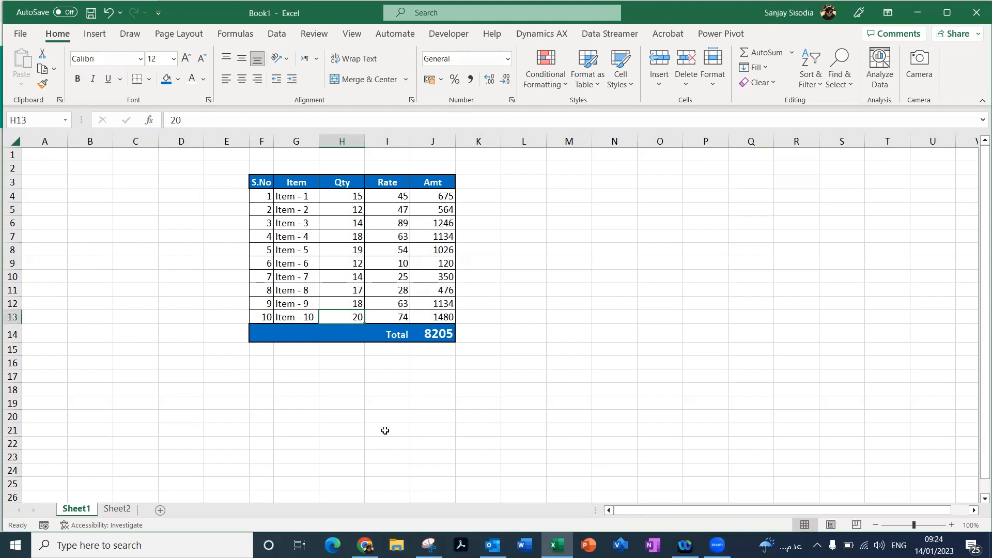
type("40")
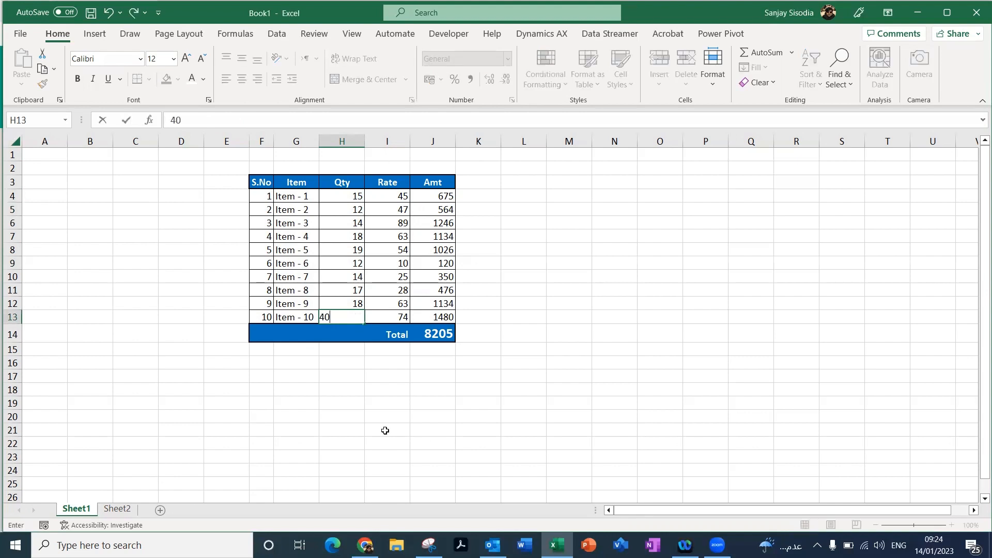
key("Return")
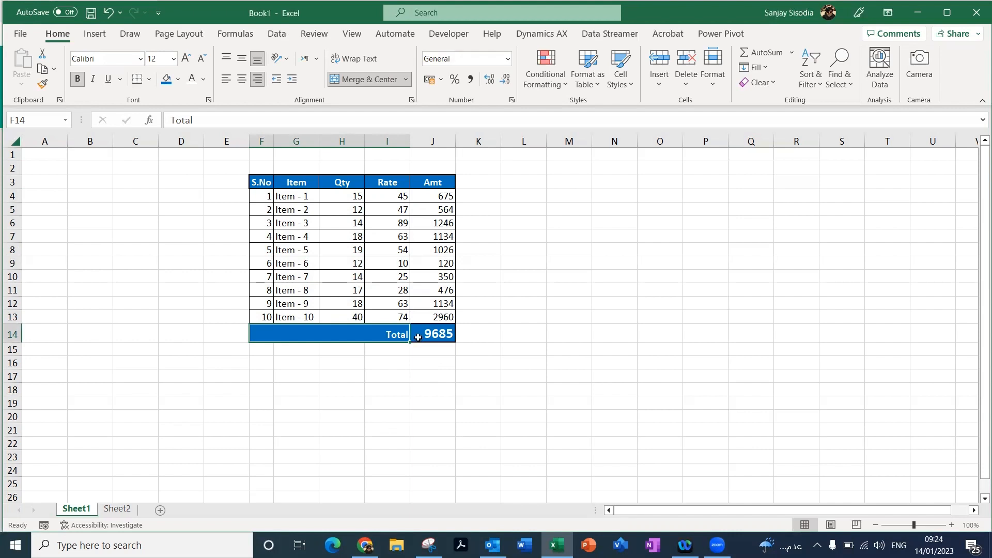
left_click(118, 509)
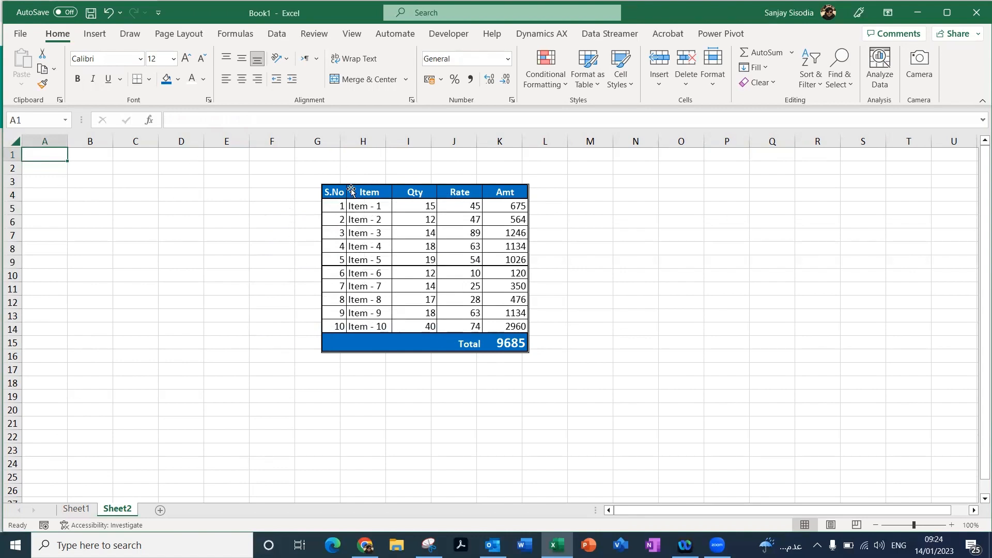
Move the table picture on Sheet2 to cell E3, enlarge it, and shrink it back to span about E3 to I15
left_click_drag(352, 191, 234, 179)
left_click_drag(409, 344, 589, 472)
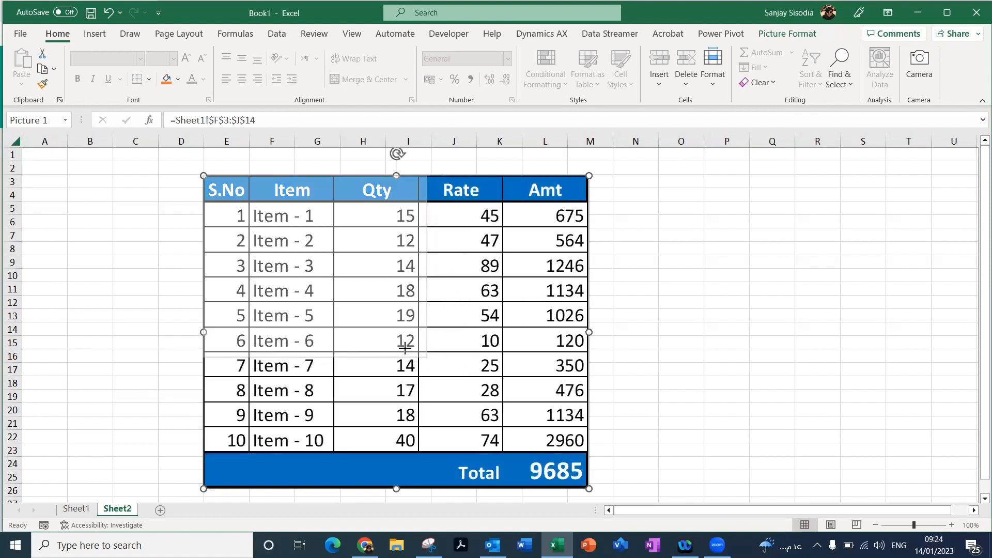
key("ctrl+z")
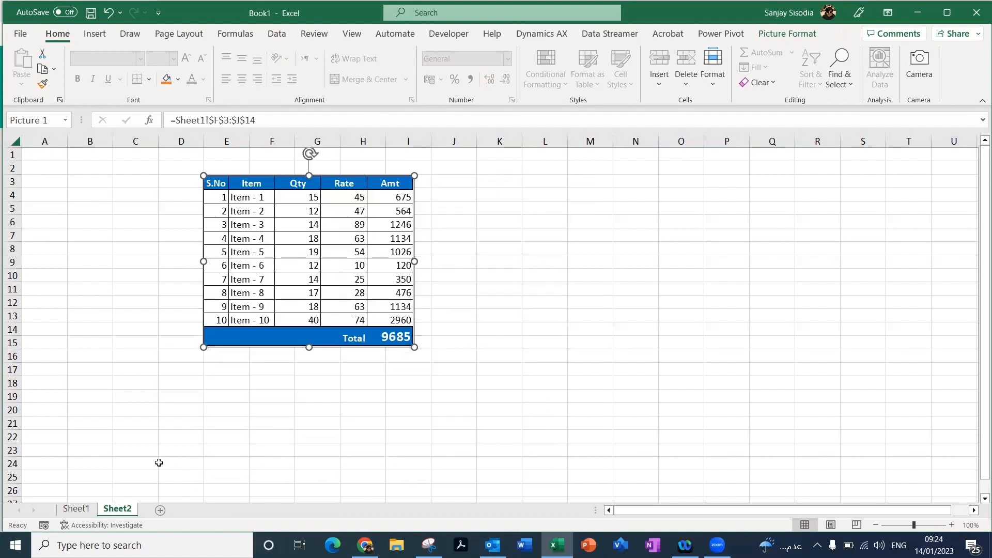
left_click(70, 512)
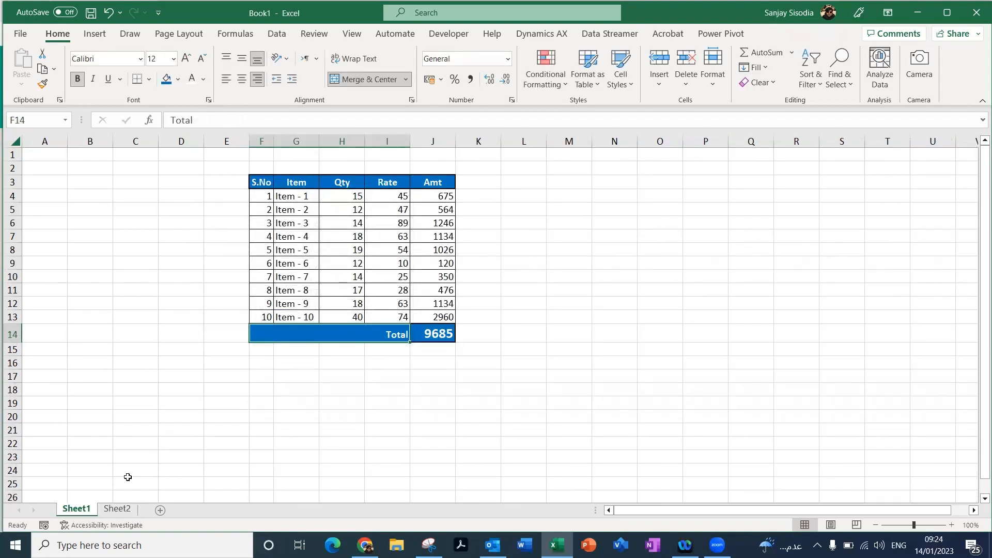
left_click(103, 510)
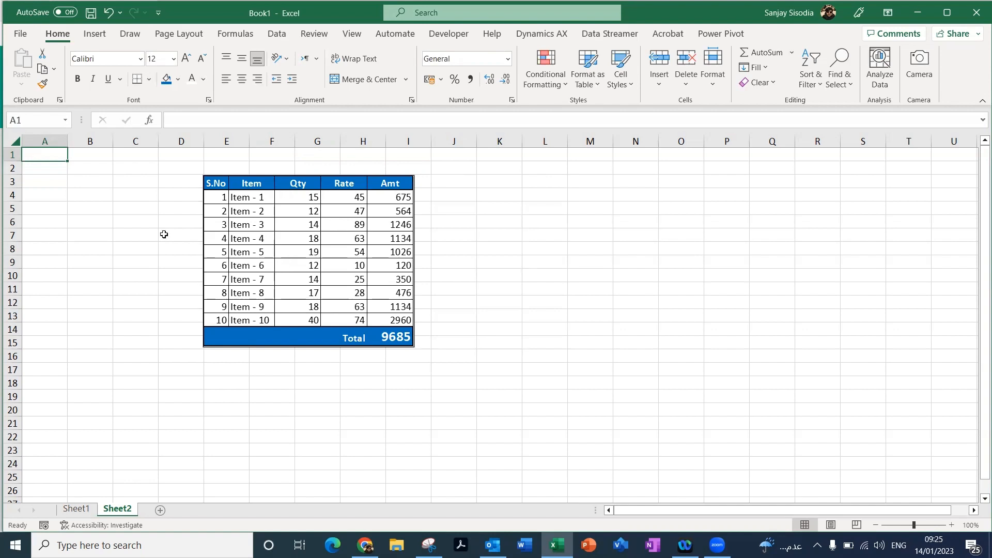
left_click(927, 83)
Set the rate of Item - 4 on Sheet1 to 100 and check the linked picture on Sheet2
left_click(76, 509)
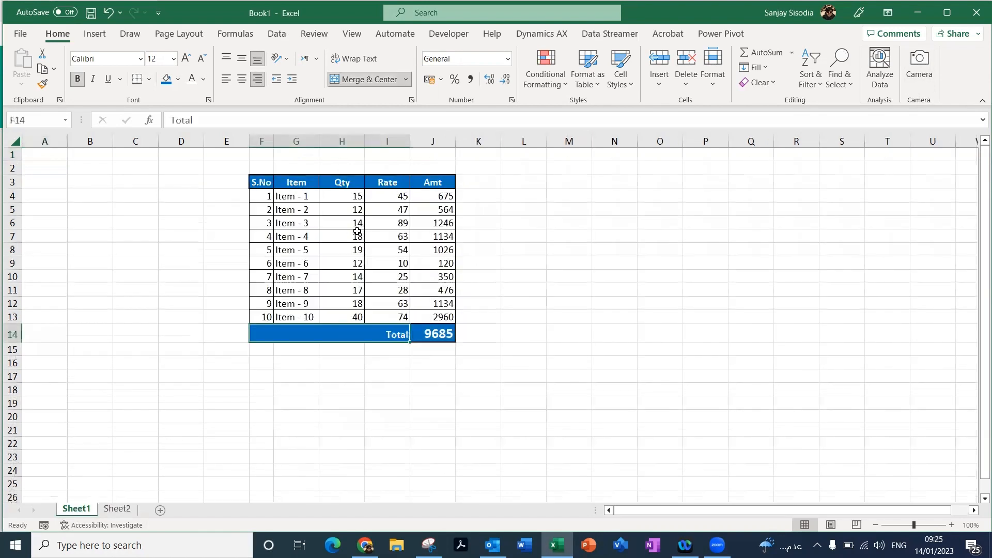
left_click(385, 237)
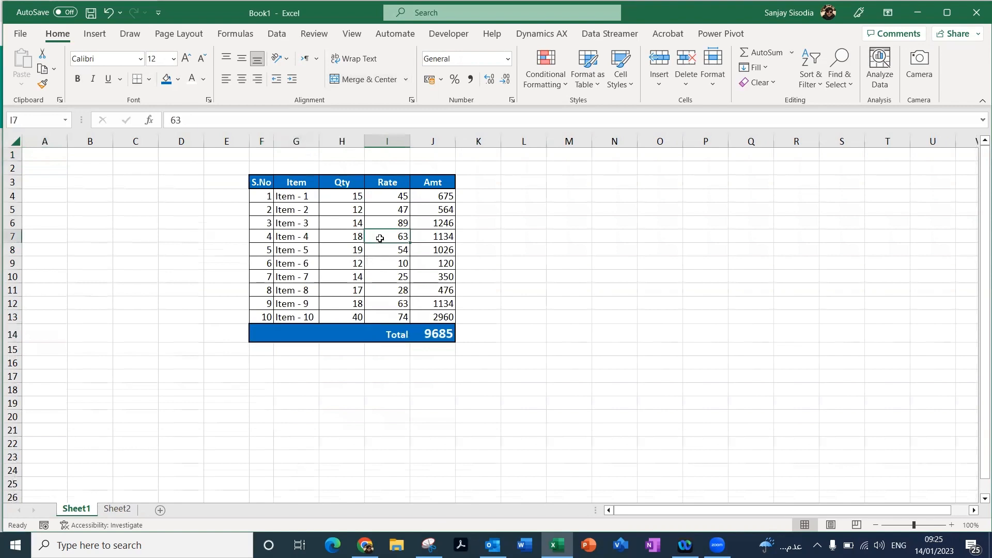
type("100")
key("Return")
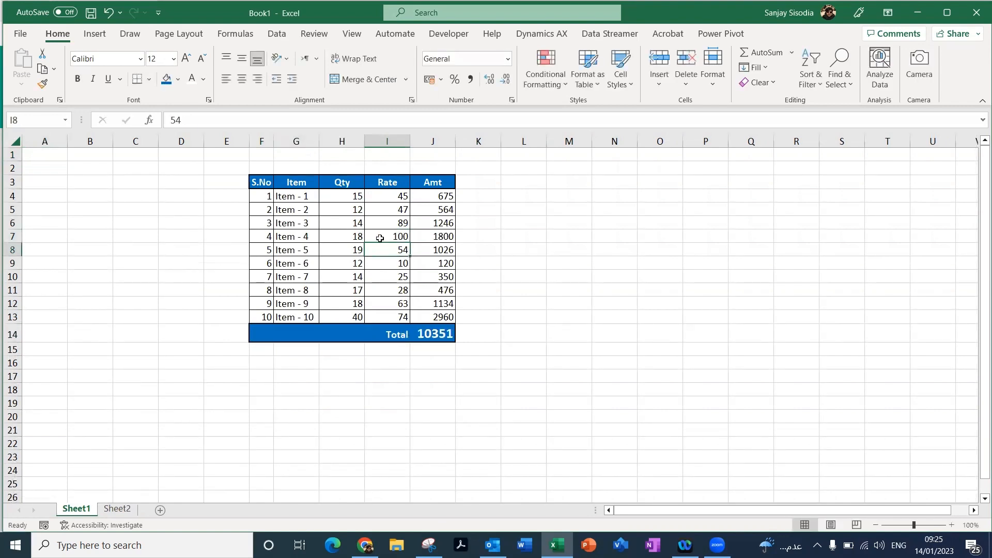
left_click(122, 512)
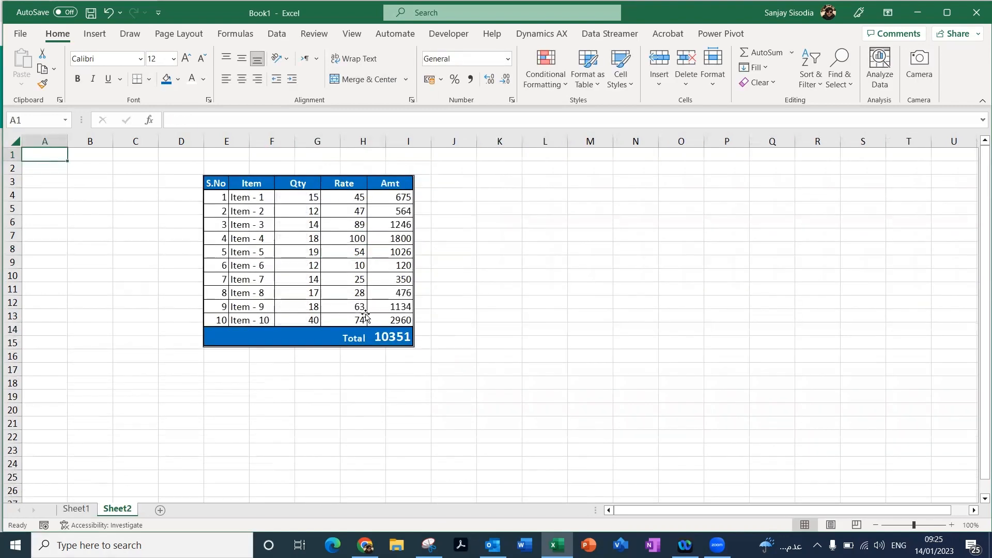